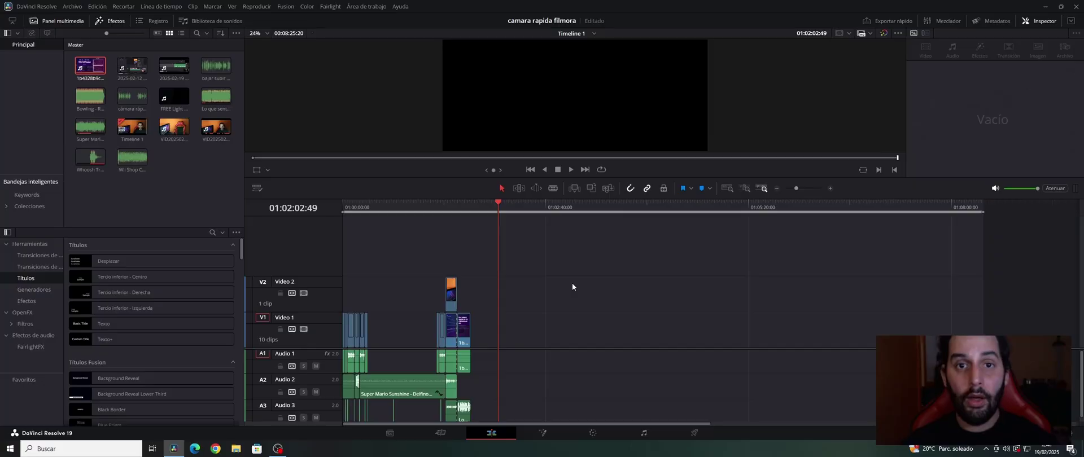
- Save the project and drop Lo que sentiré.mp3 onto Audio 1 after the existing clips
click(571, 287)
key(ctrl+s)
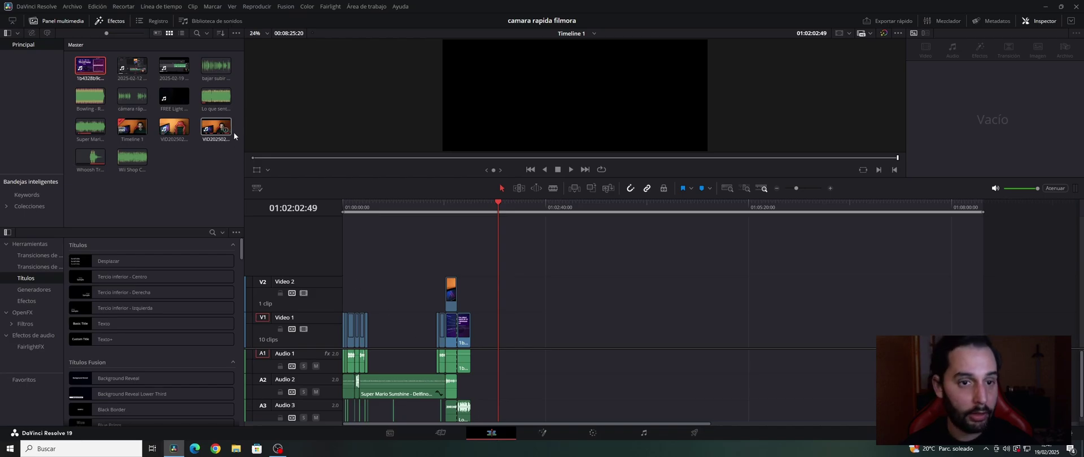
drag(220, 93, 529, 370)
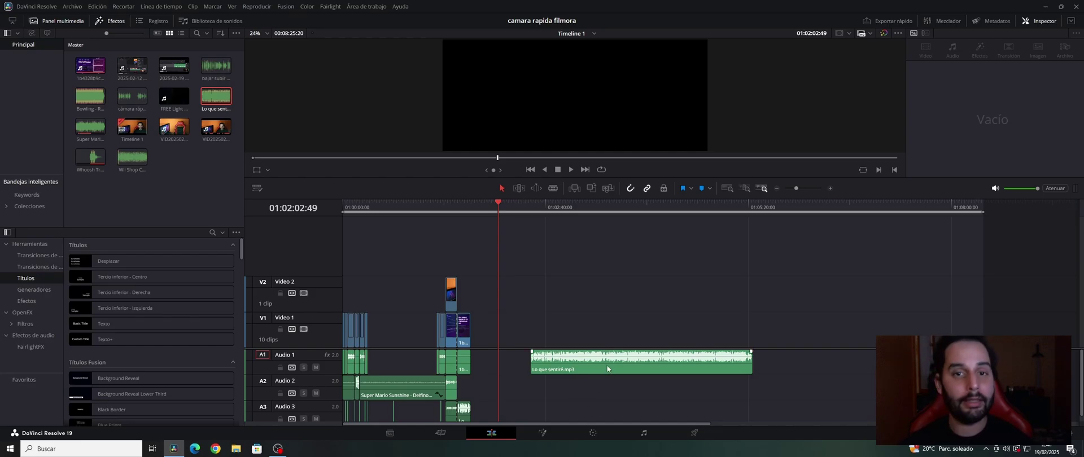
- Bring the Lo que sentiré.mp3 clip's overall volume down to -4.5 dB, then park the playhead at its start
click(571, 367)
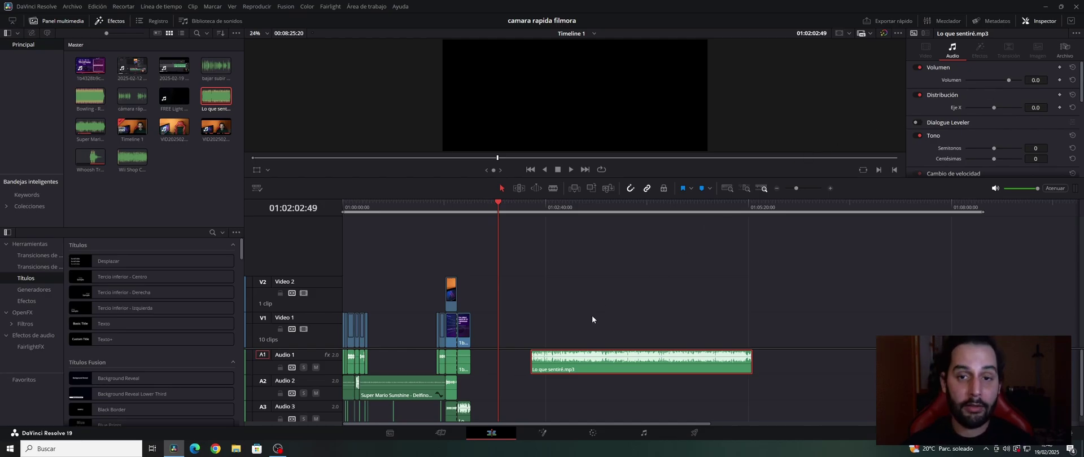
drag(552, 358, 553, 359)
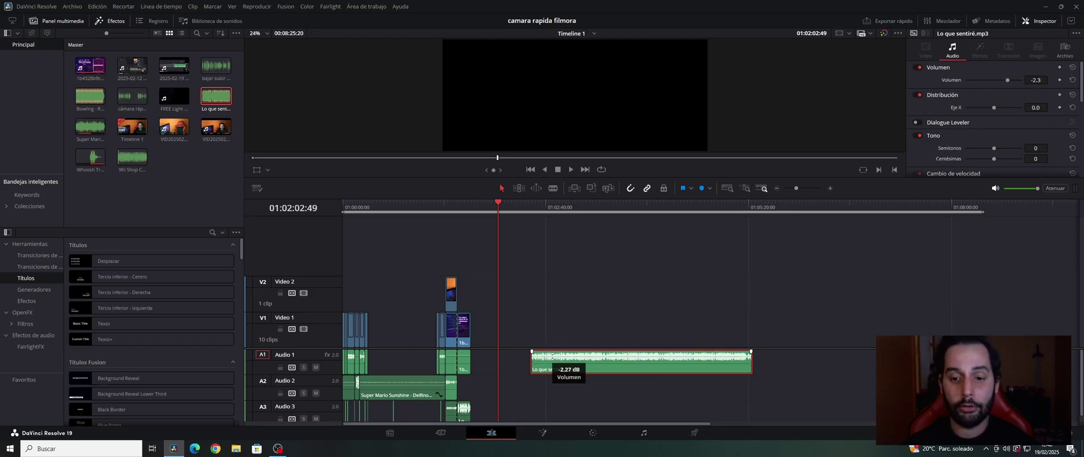
key(ctrl+z)
click(529, 208)
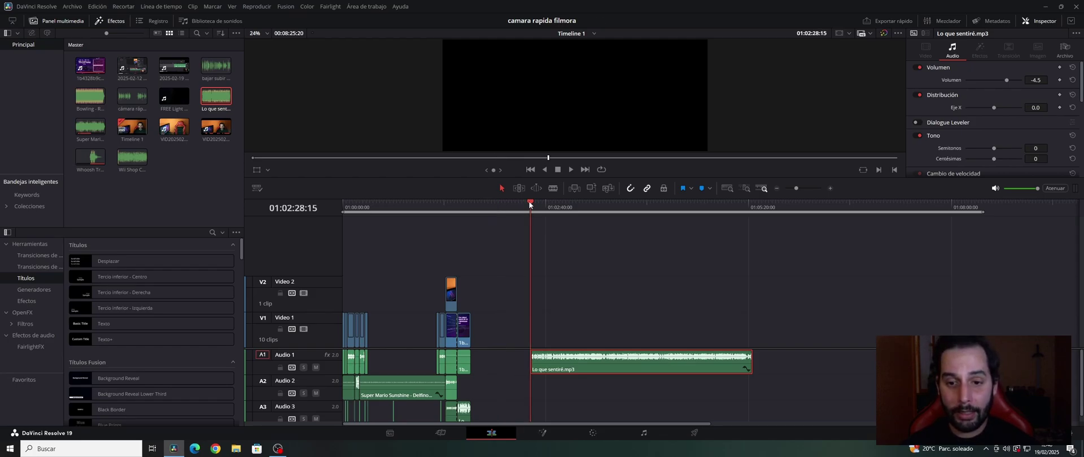
- Add Volumen keyframes at the song's start and at 01:02:36:46, dropping the first to -25 dB
scroll(536, 371, up, 5)
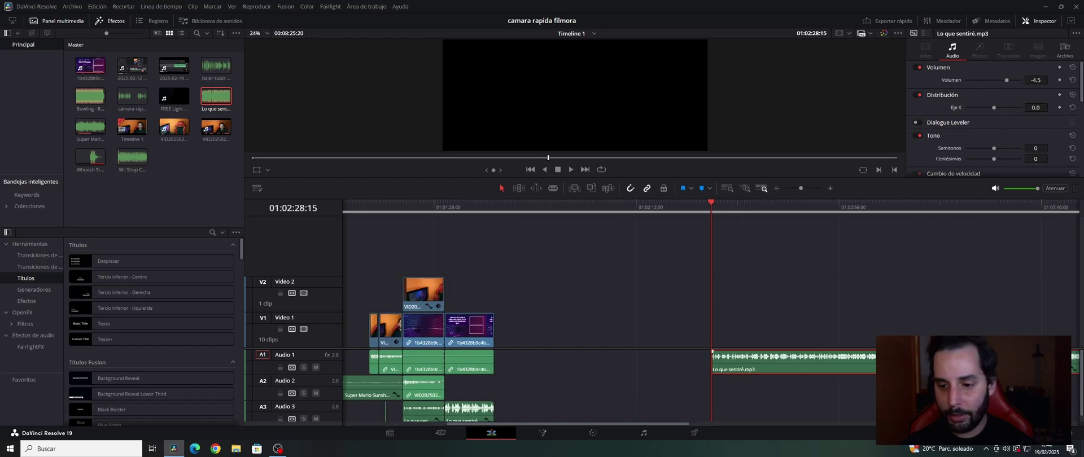
drag(654, 425, 723, 422)
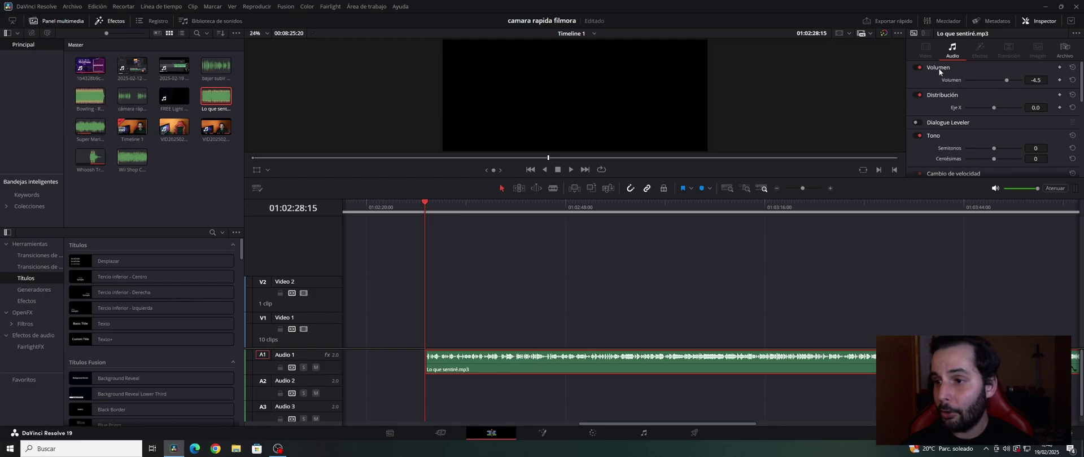
click(1060, 81)
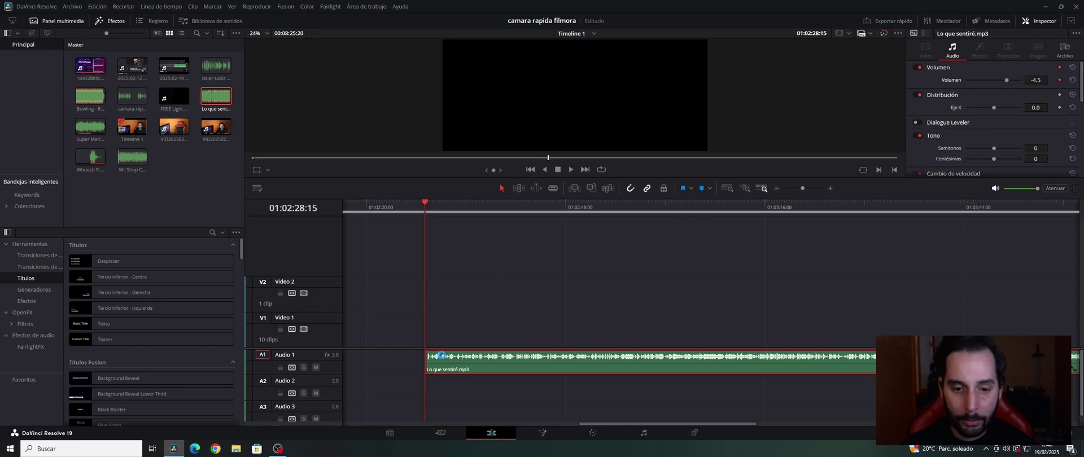
key(ctrl+s)
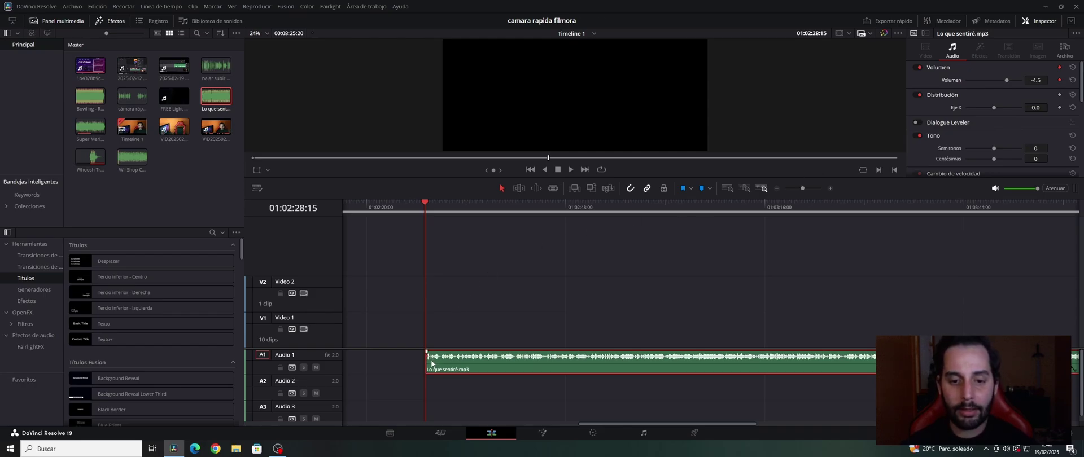
drag(423, 201, 485, 211)
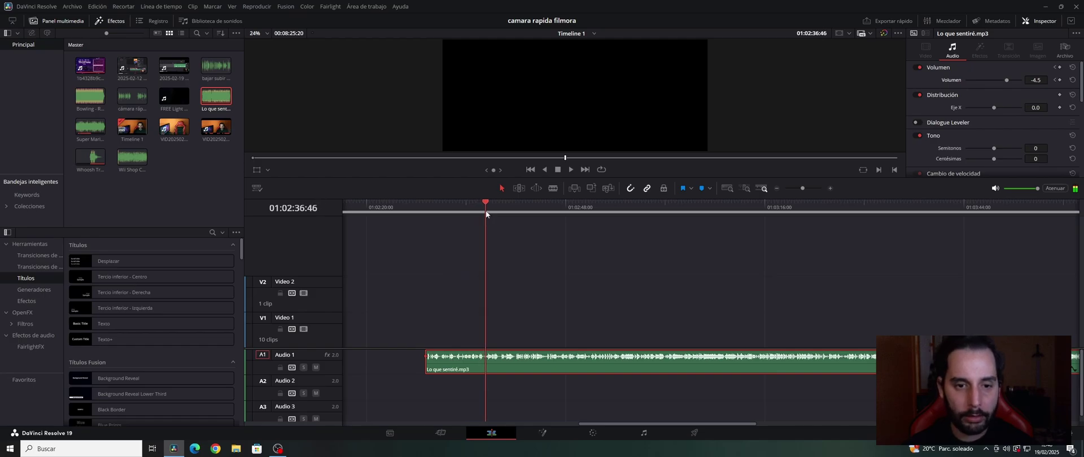
click(1059, 80)
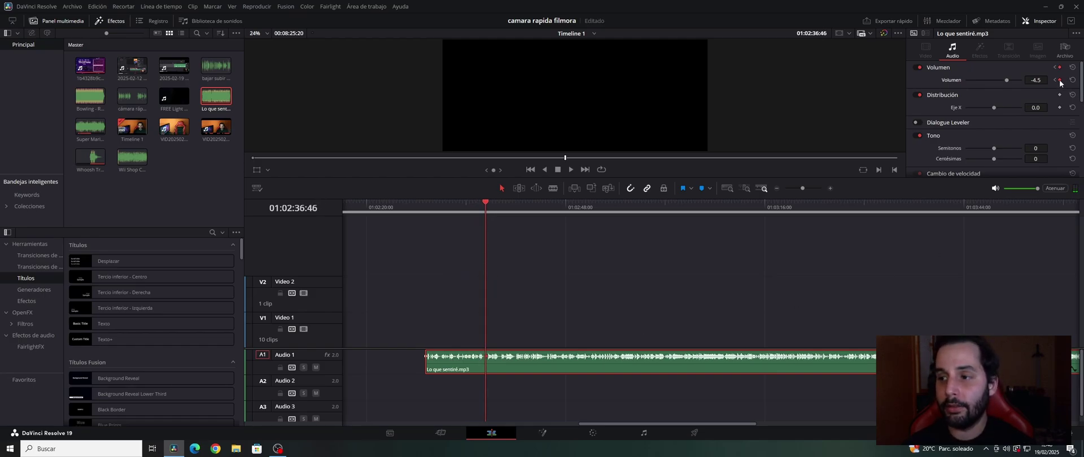
drag(430, 203, 425, 203)
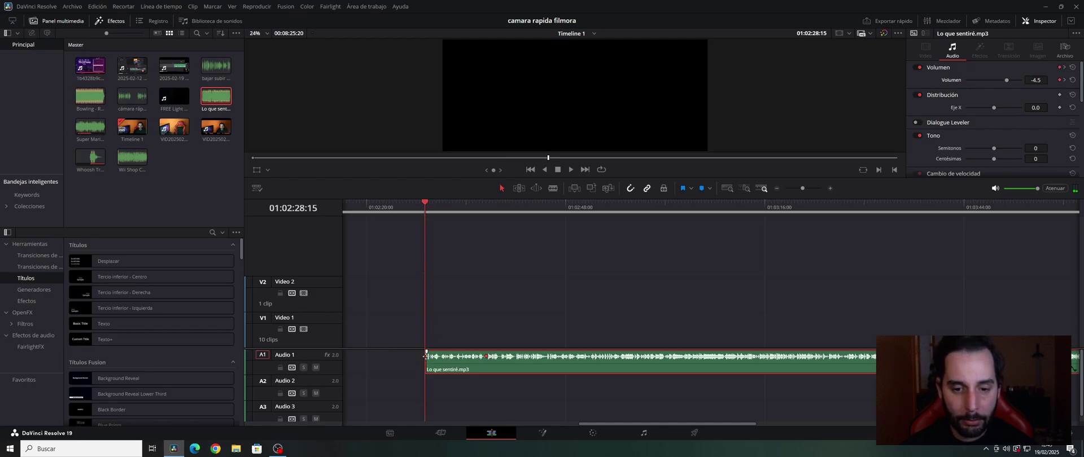
drag(426, 351, 426, 360)
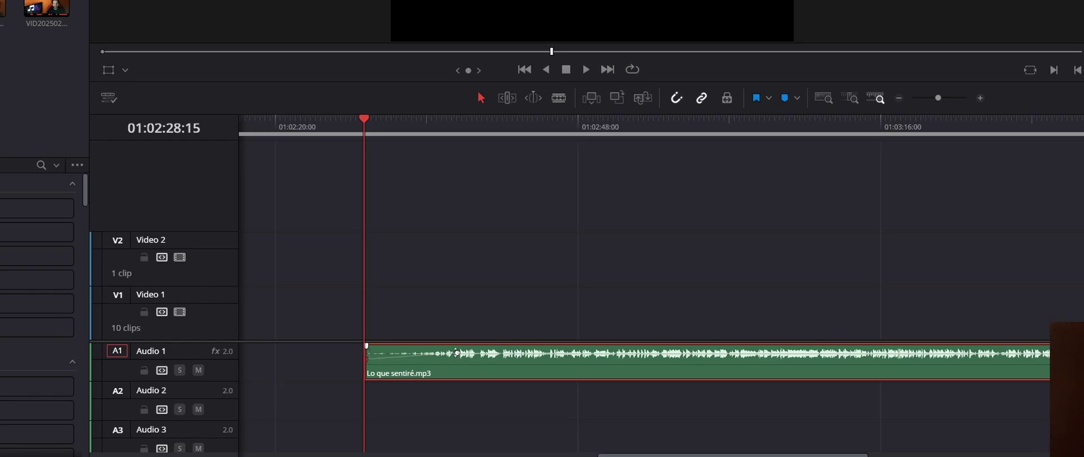
- Raise the second volume keyframe so the fade-in rises, then play it back
drag(456, 352, 461, 351)
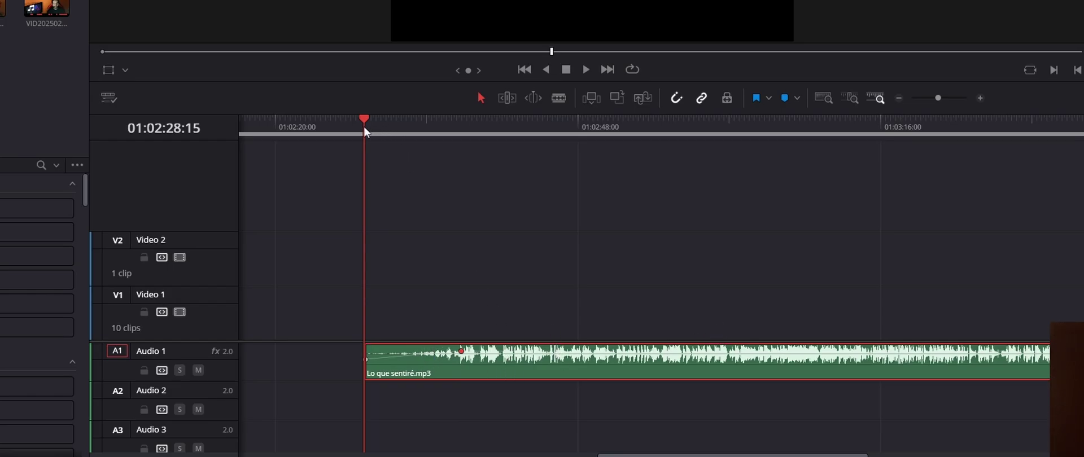
key(space)
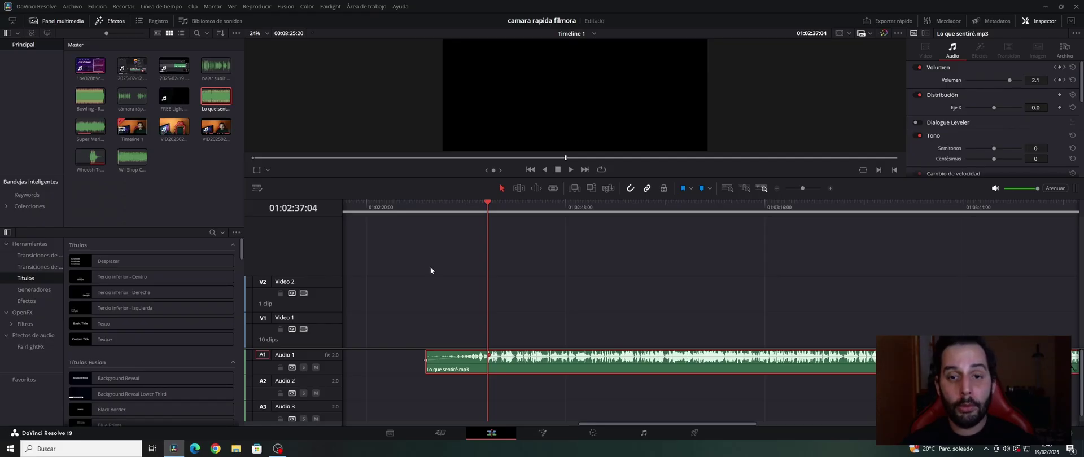
- Adjust the second volume keyframe until Volumen reads 6.8 dB, then zoom the timeline out
mouse_move(457, 357)
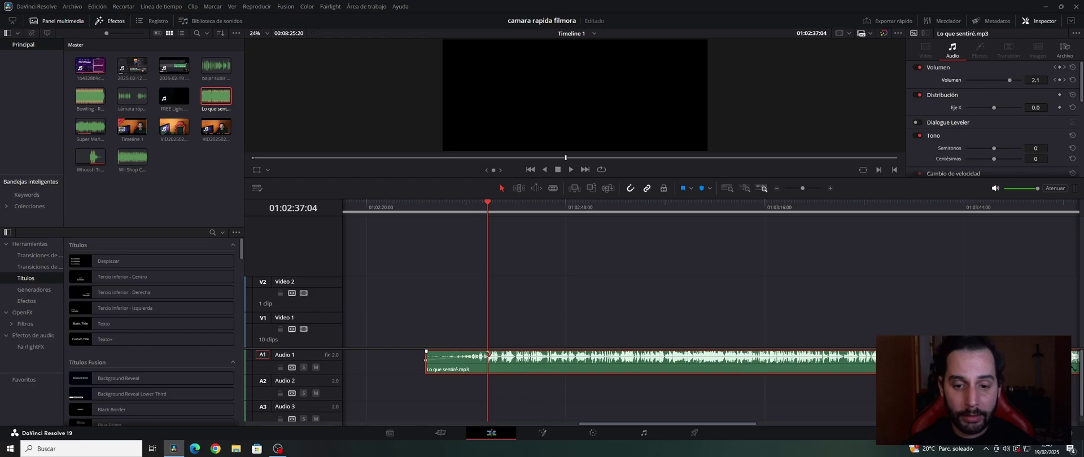
drag(488, 356, 467, 353)
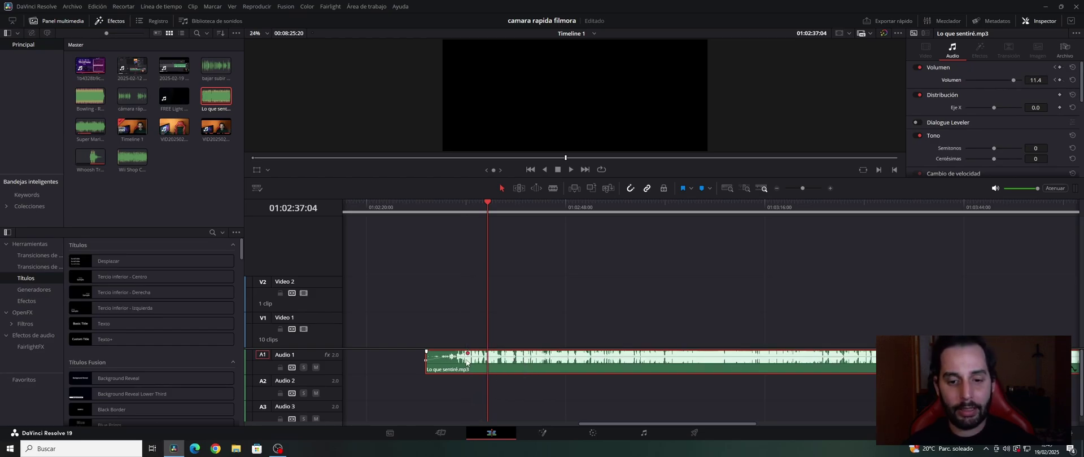
mouse_move(468, 354)
mouse_down()
mouse_move(510, 356)
mouse_move(464, 354)
mouse_up()
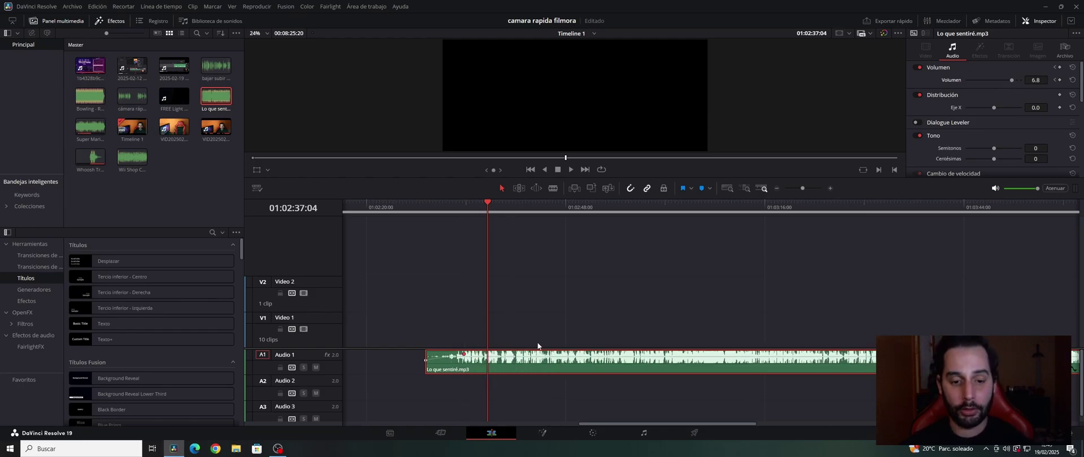
scroll(561, 326, down, 6)
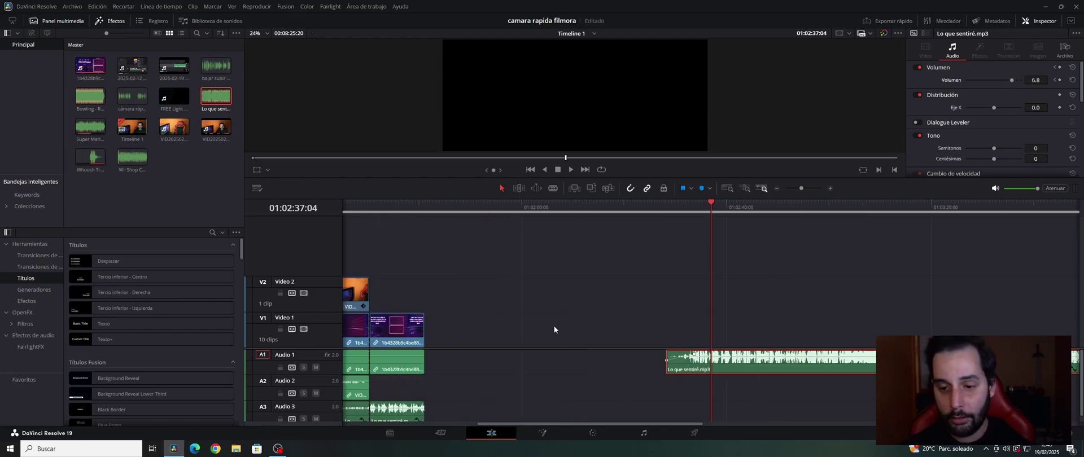
- Zoom in near the song's end and set the playhead to about 01:05:18:17
scroll(636, 256, up, 2)
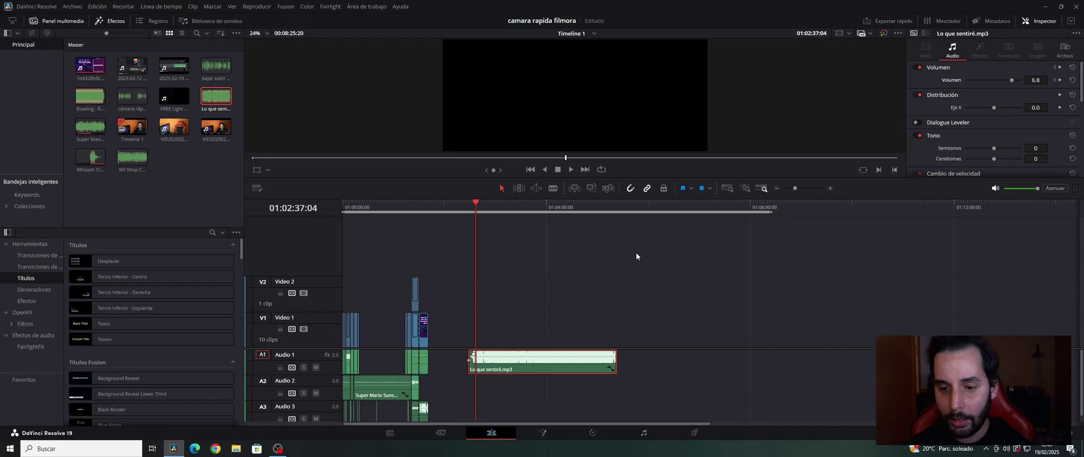
click(617, 205)
scroll(660, 320, up, 1)
scroll(743, 333, up, 1)
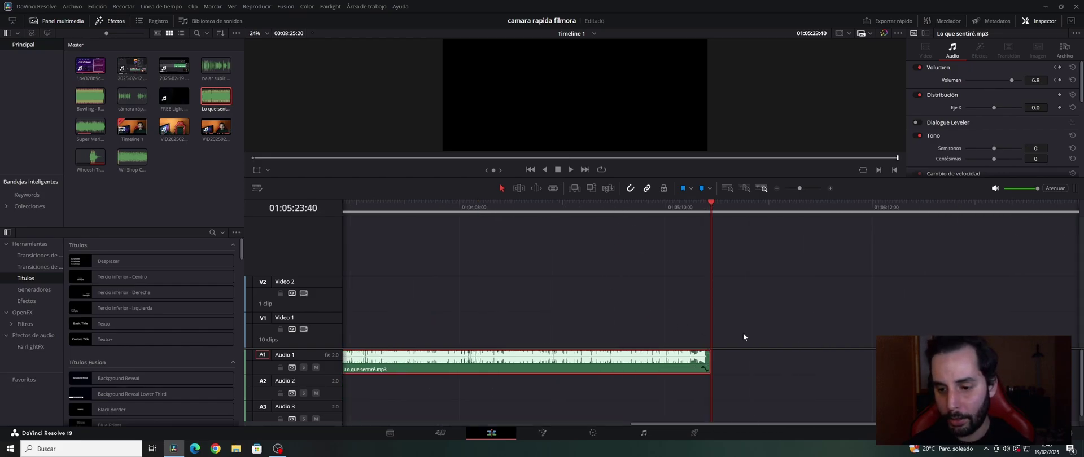
scroll(739, 334, up, 1)
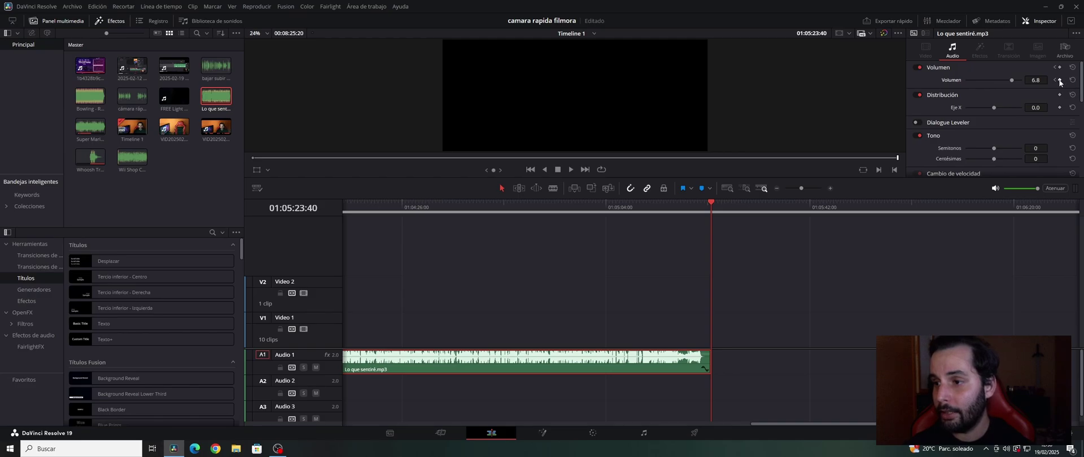
scroll(816, 259, up, 2)
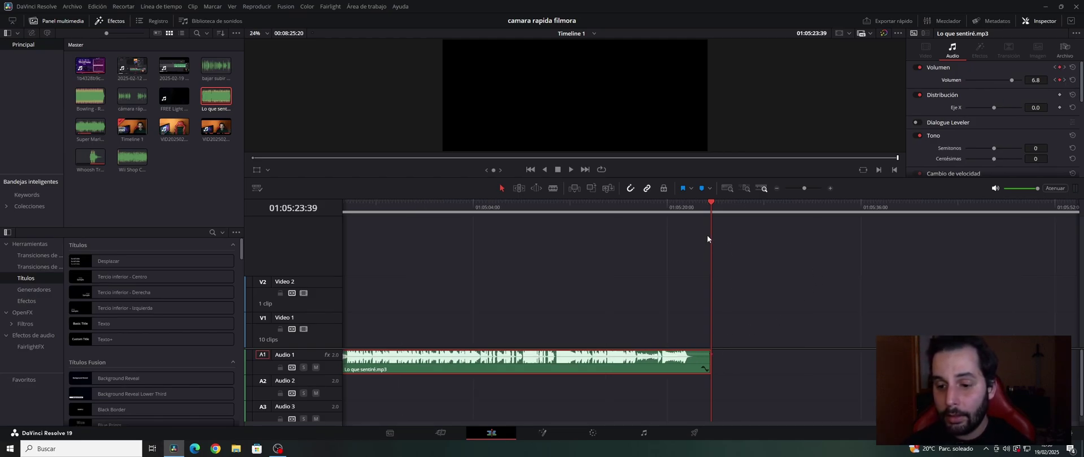
drag(676, 209, 647, 212)
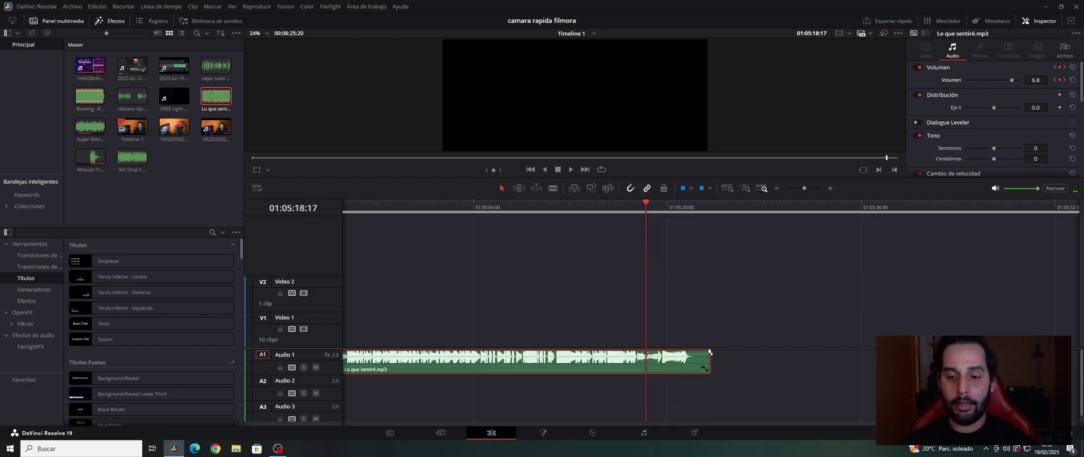
- Pull the clip's final volume keyframe down to -25 dB, then move the playhead back along the ruler
click(711, 354)
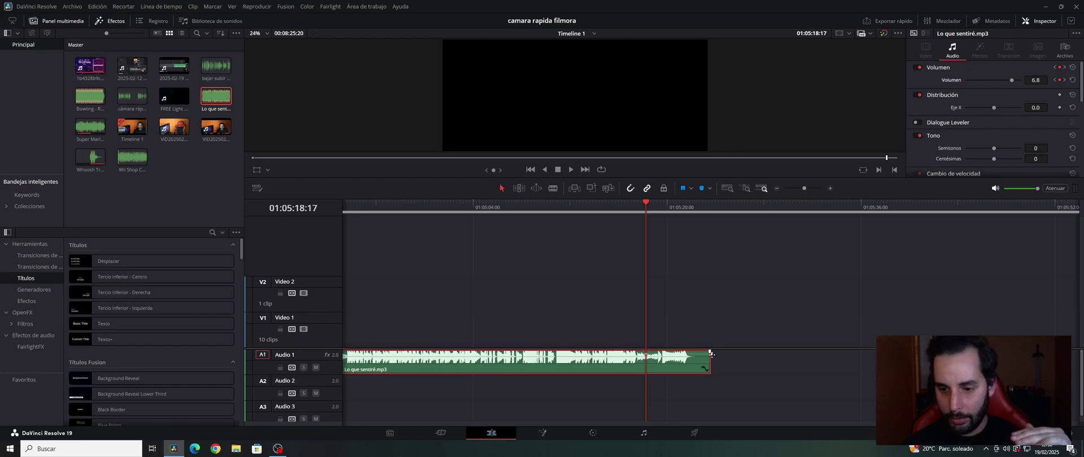
drag(711, 354, 711, 355)
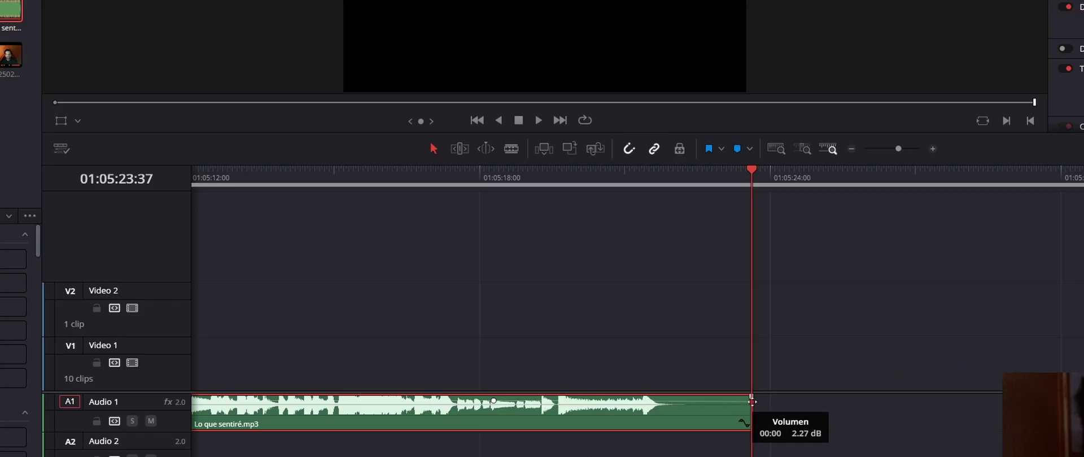
drag(752, 402, 759, 410)
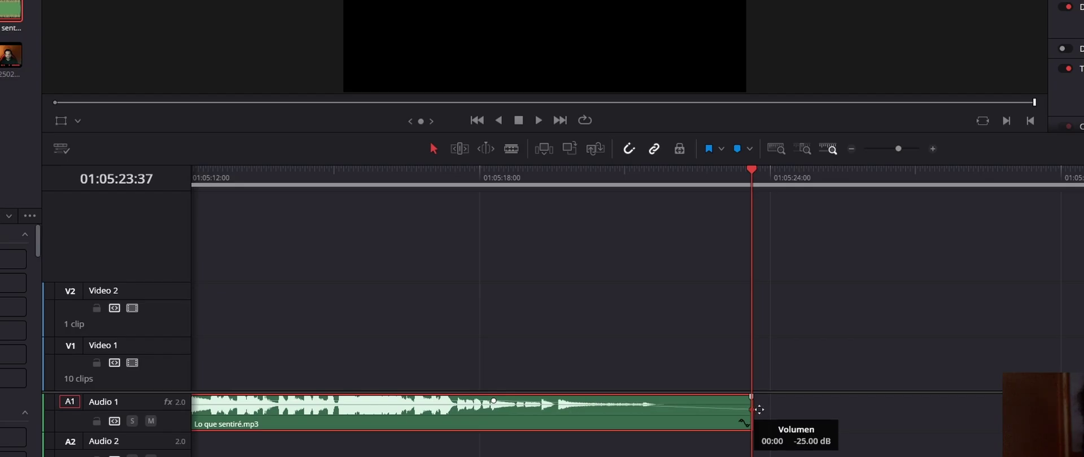
drag(525, 354, 519, 354)
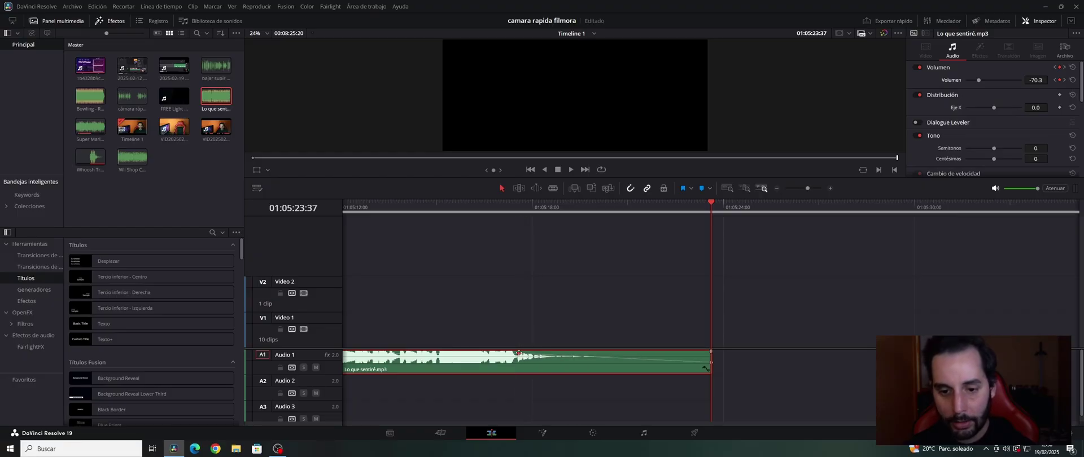
click(510, 209)
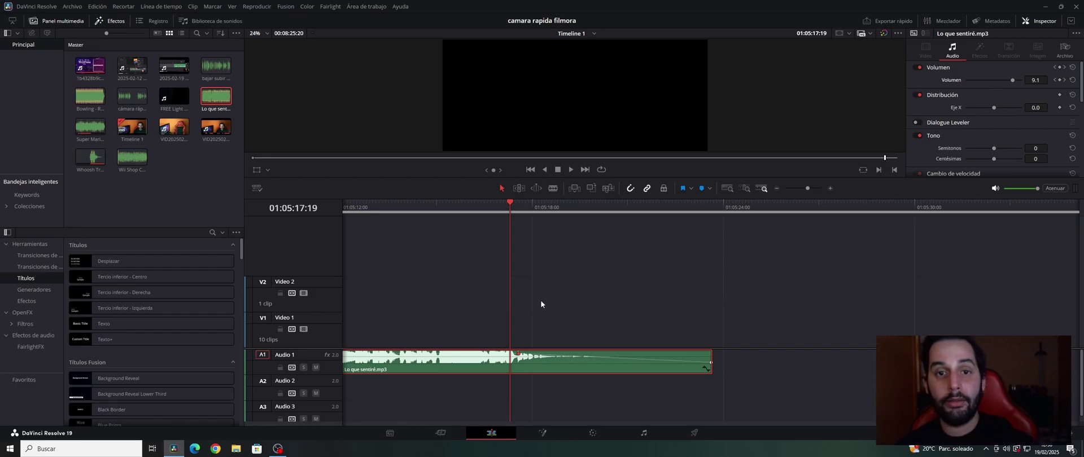
- Preview the fade-out, then place the playhead mid-clip and add a Volume keyframe there
key(space)
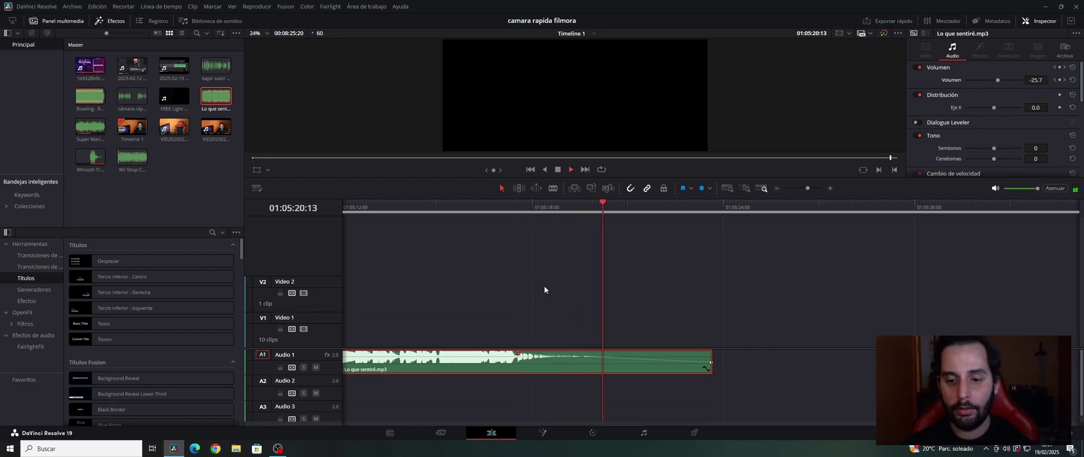
key(space)
scroll(497, 299, down, 5)
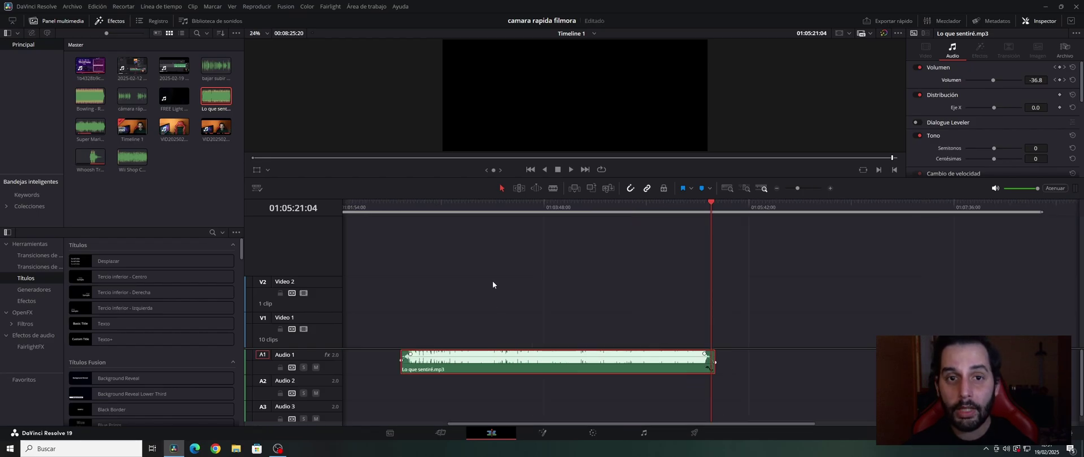
click(497, 204)
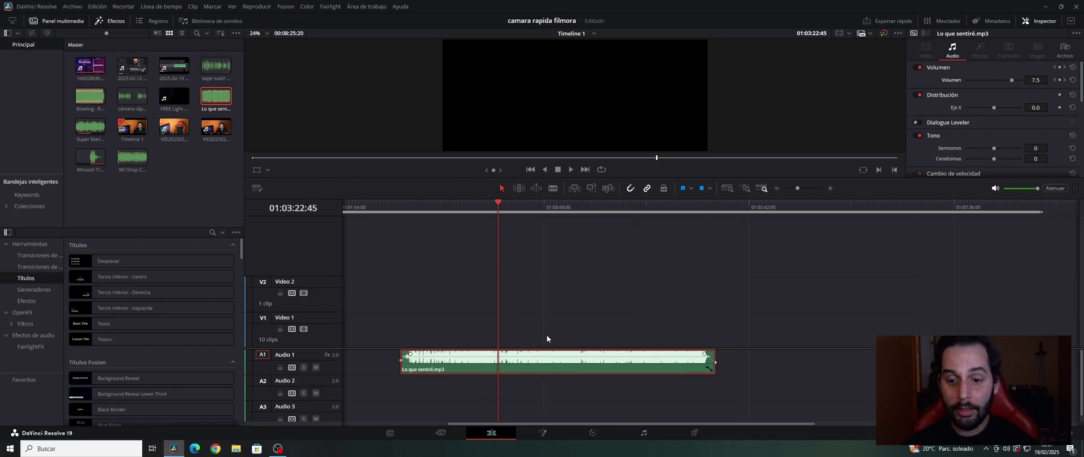
click(528, 208)
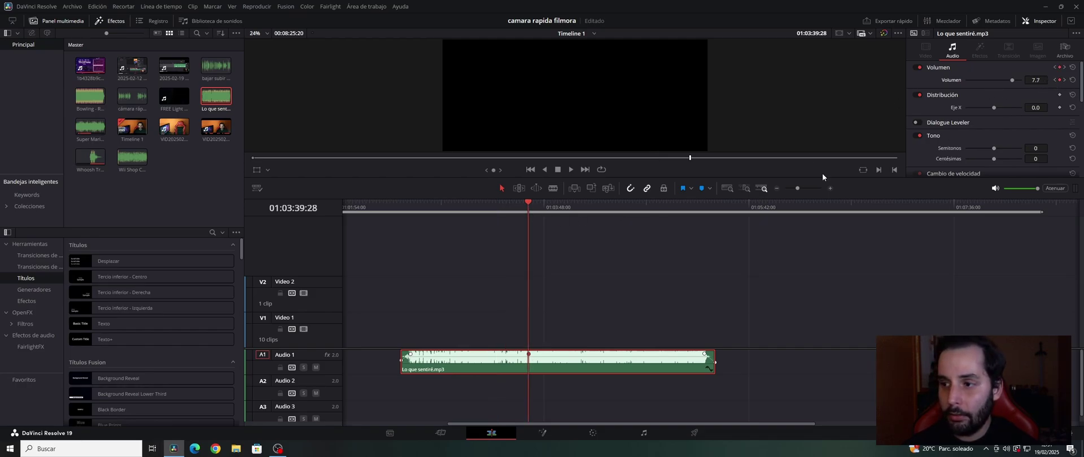
click(559, 208)
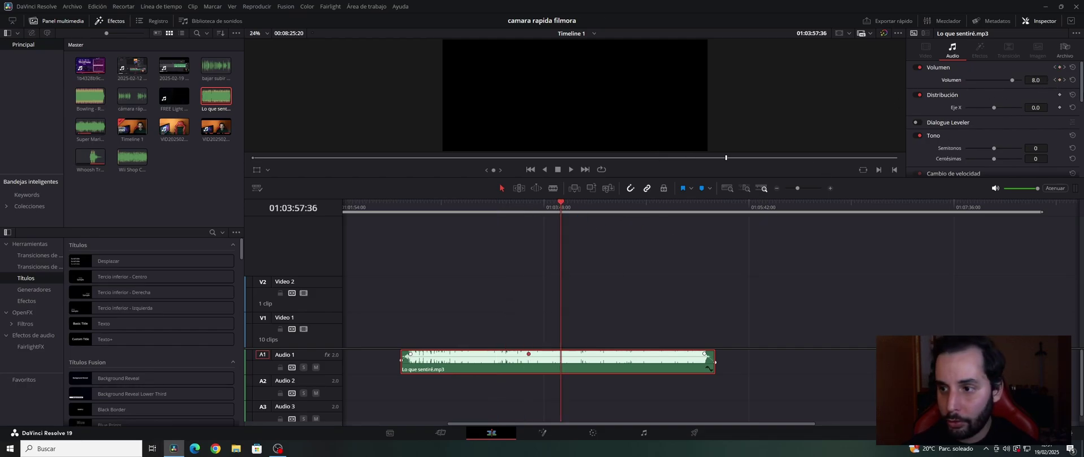
click(1059, 81)
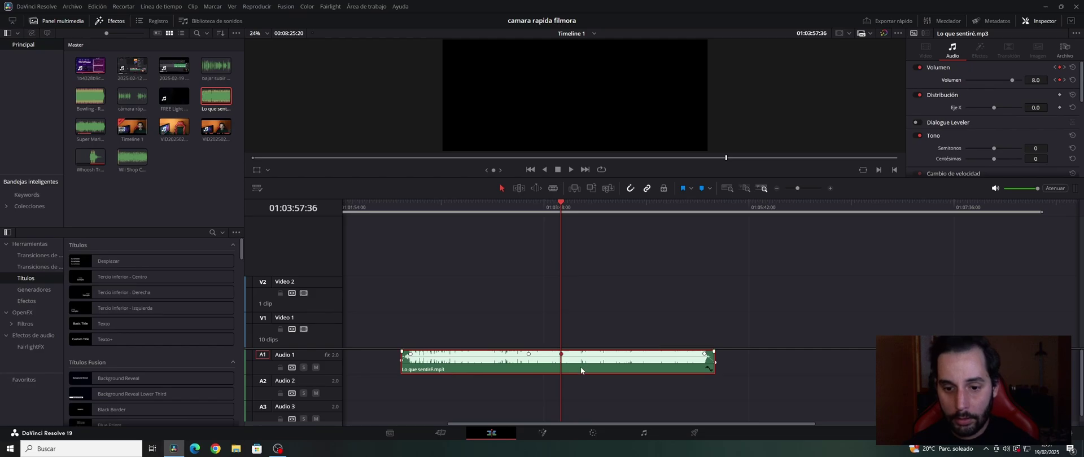
scroll(581, 367, up, 3)
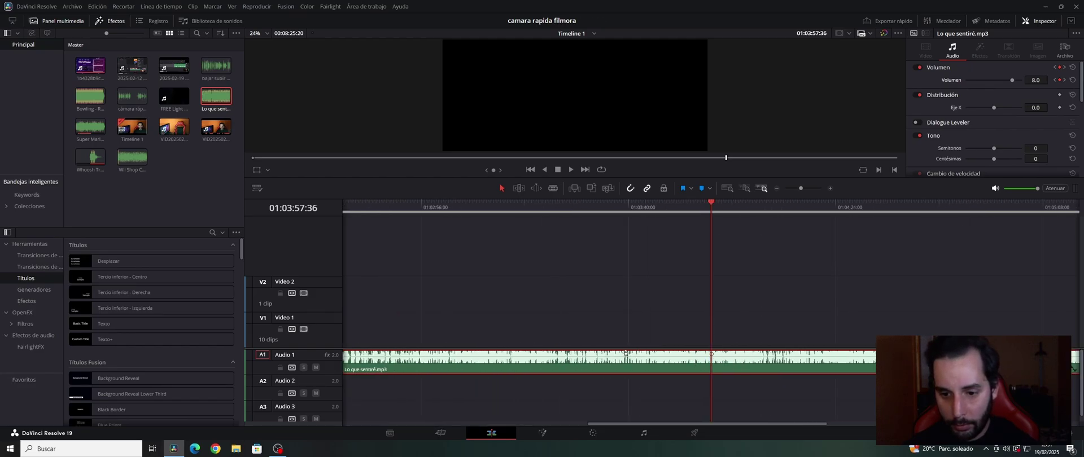
- Pull the mid-song volume down to about -12.6 dB and play through the dip
drag(626, 353, 625, 357)
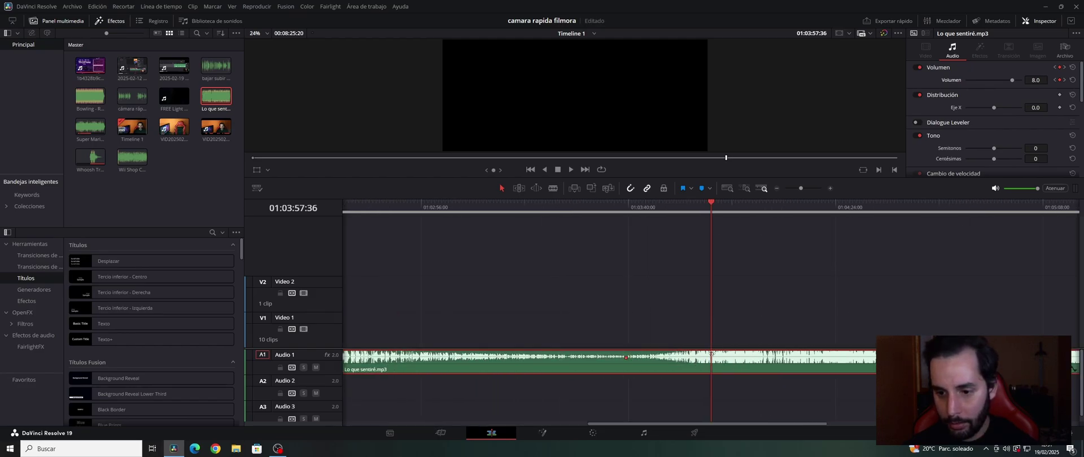
drag(712, 354, 712, 356)
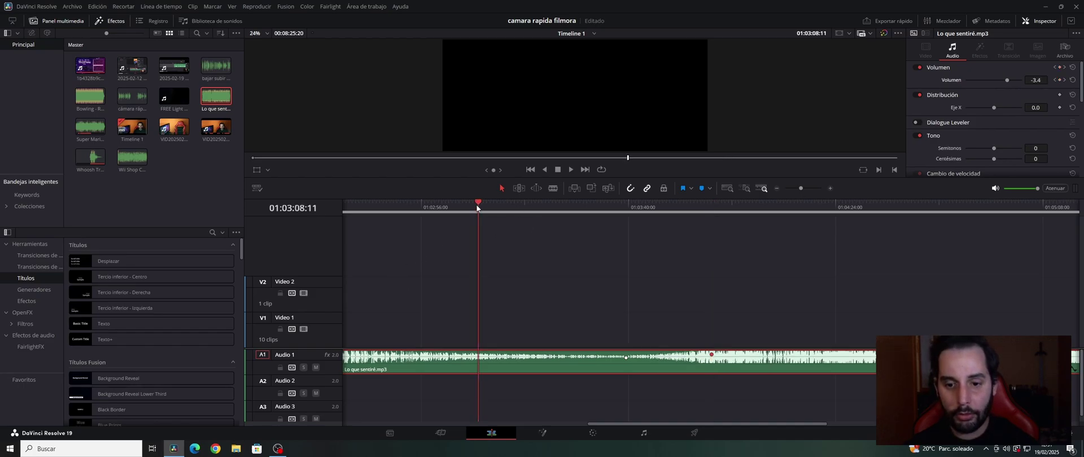
key(space)
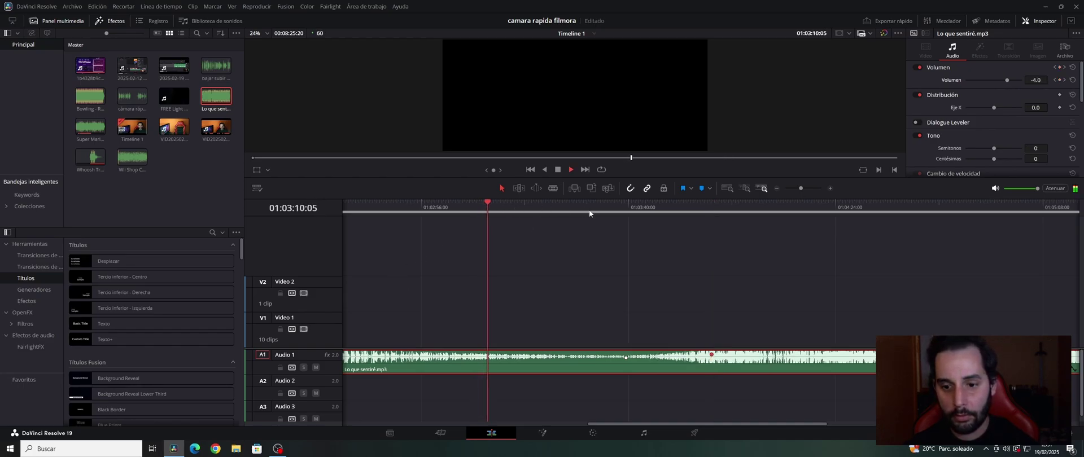
drag(588, 208, 595, 207)
key(space)
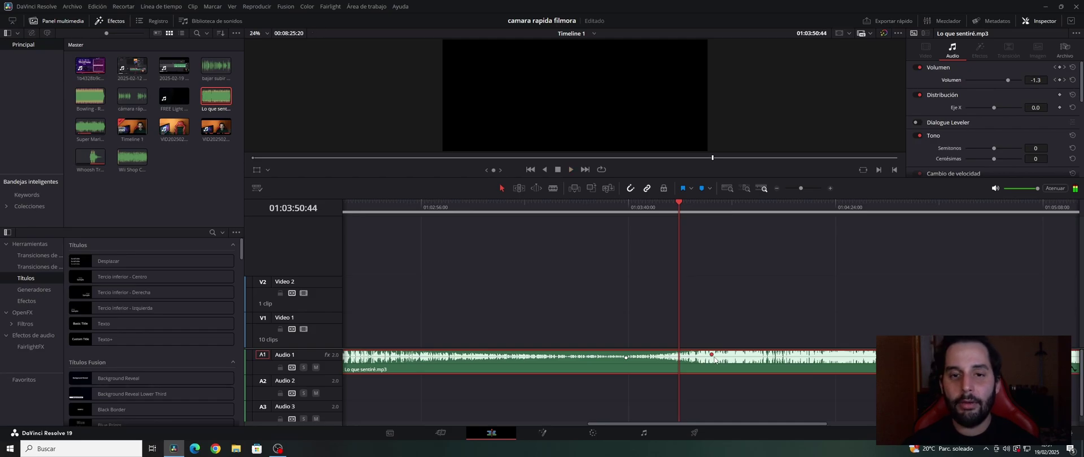
scroll(678, 334, down, 3)
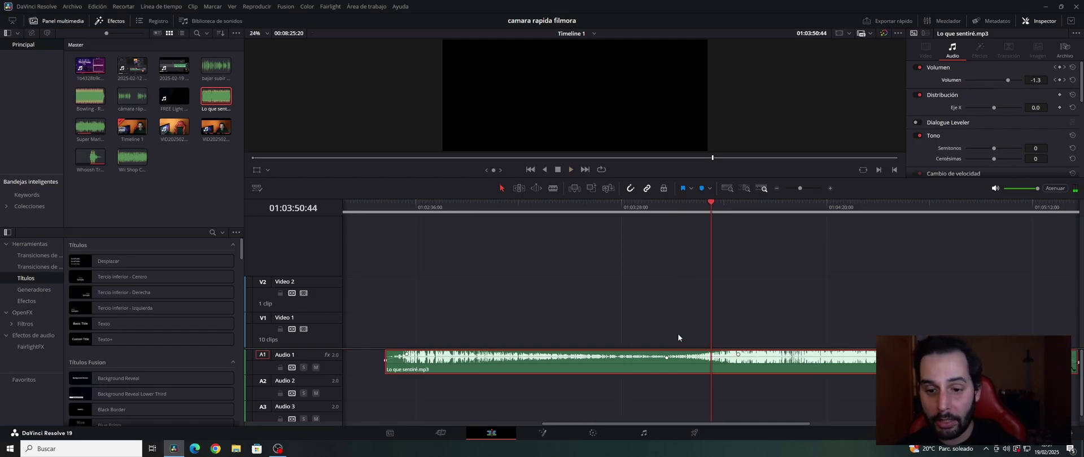
scroll(625, 326, down, 2)
scroll(589, 298, down, 1)
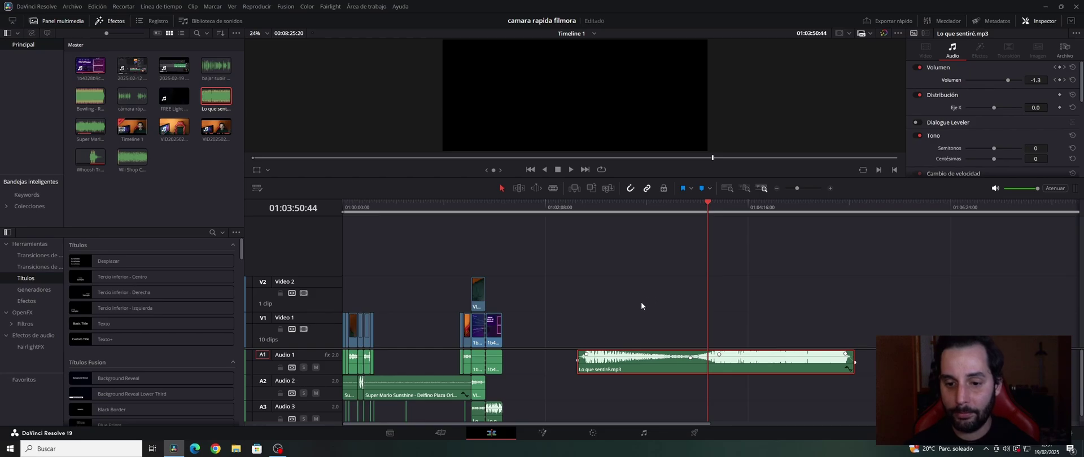
scroll(712, 264, down, 1)
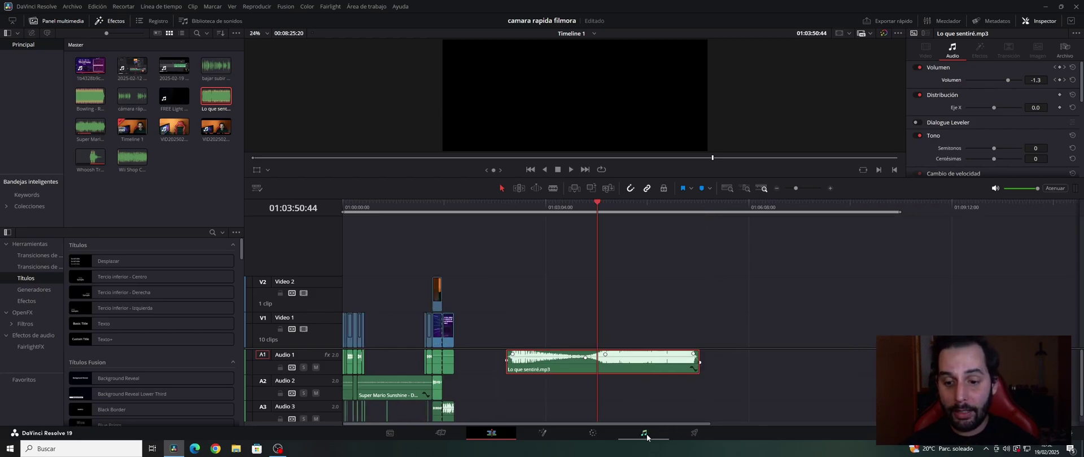